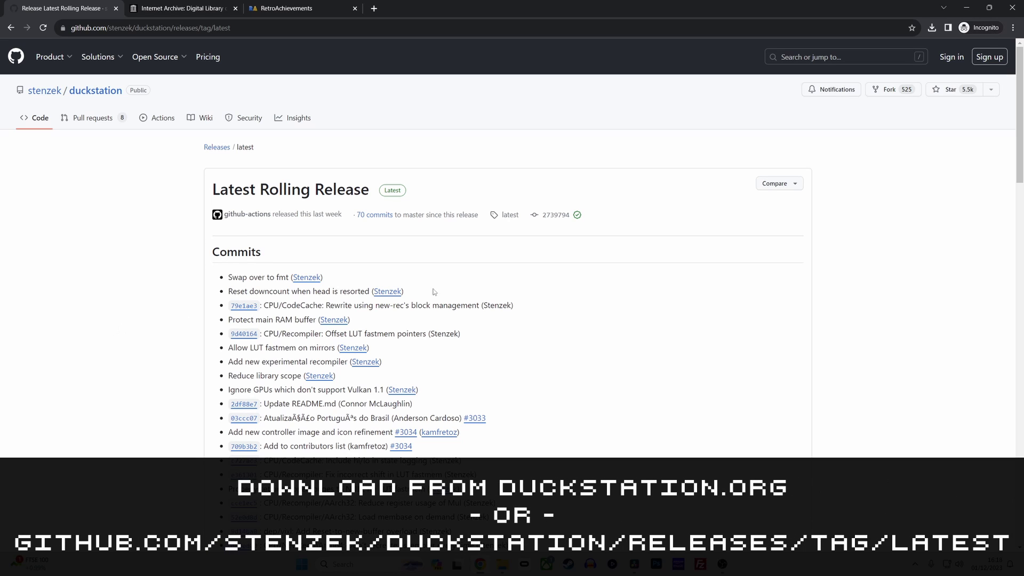
pyautogui.moveTo(1023, 187); pyautogui.dragTo(1023, 505)
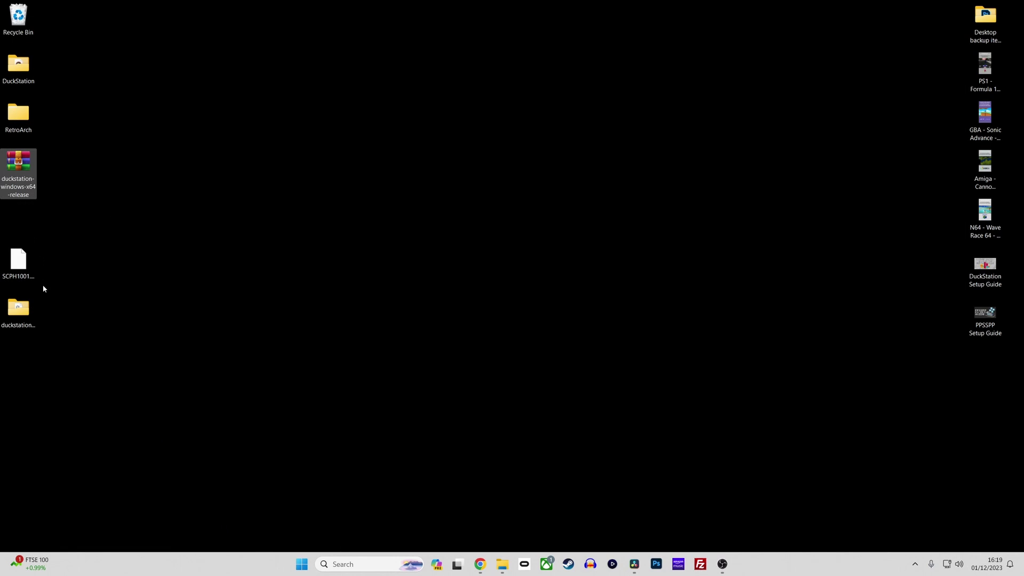
pyautogui.rightClick(27, 167)
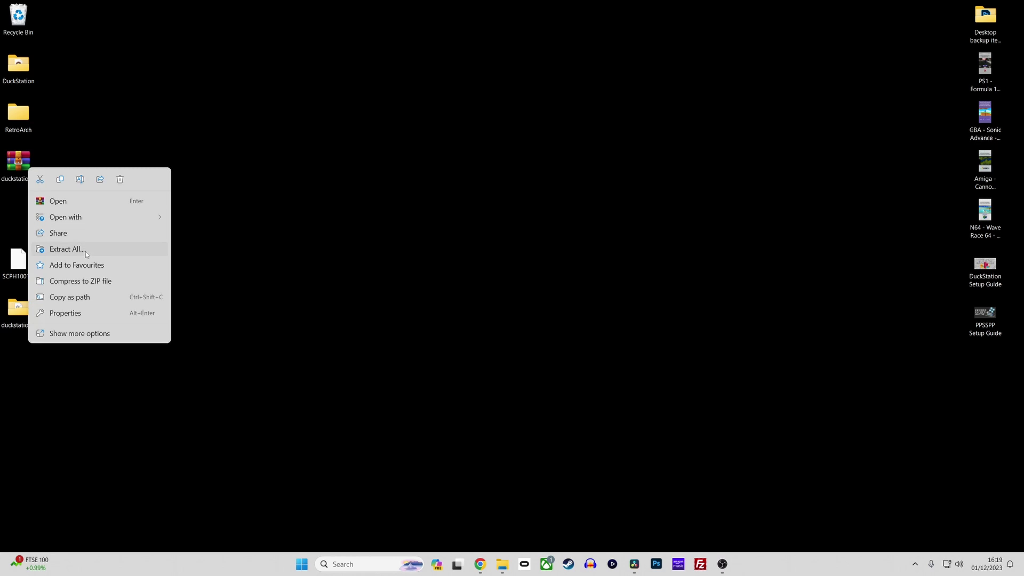
pyautogui.press('Escape')
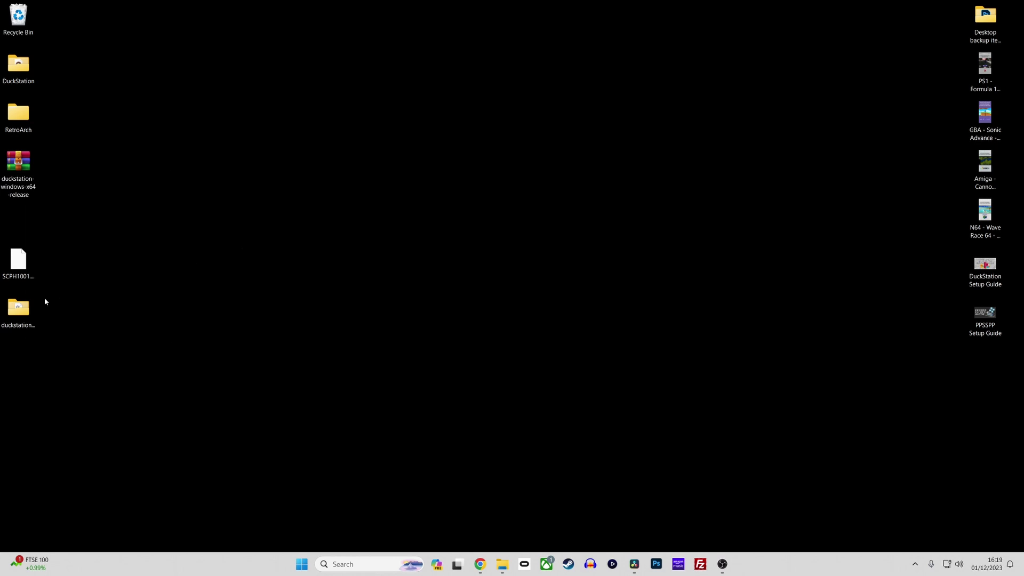
# Open the extracted duckstation-windows-x64-release folder and move the SCPH1001 BIOS file from the desktop into its bios subfolder.
pyautogui.doubleClick(18, 307)
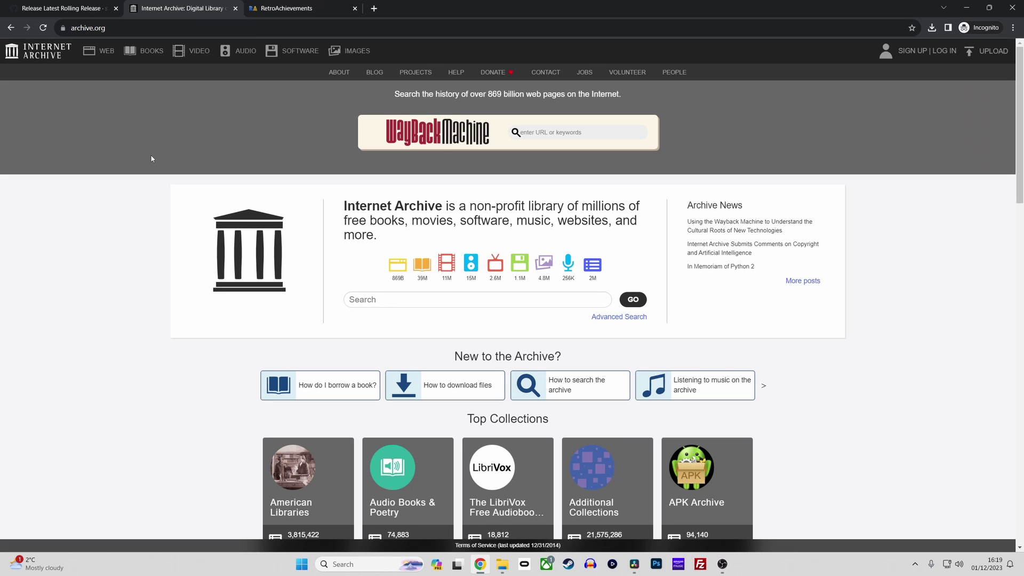
pyautogui.click(966, 7)
pyautogui.moveTo(18, 261); pyautogui.dragTo(533, 222)
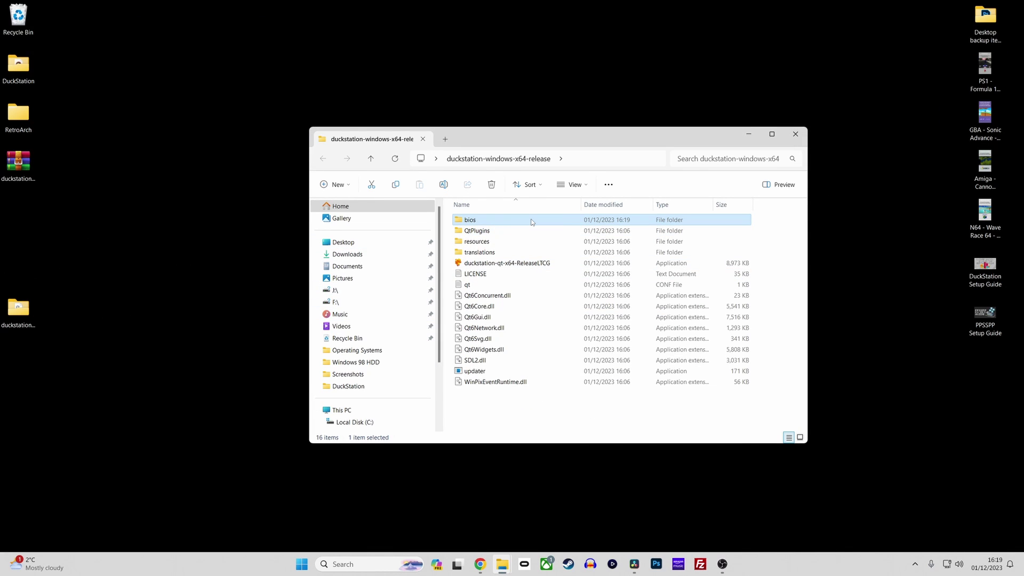
# Launch duckstation-qt-x64-ReleaseLTCG and set the BIOS directory to the bios folder inside duckstation-windows-x64-release on the desktop.
pyautogui.doubleClick(520, 264)
pyautogui.click(246, 90)
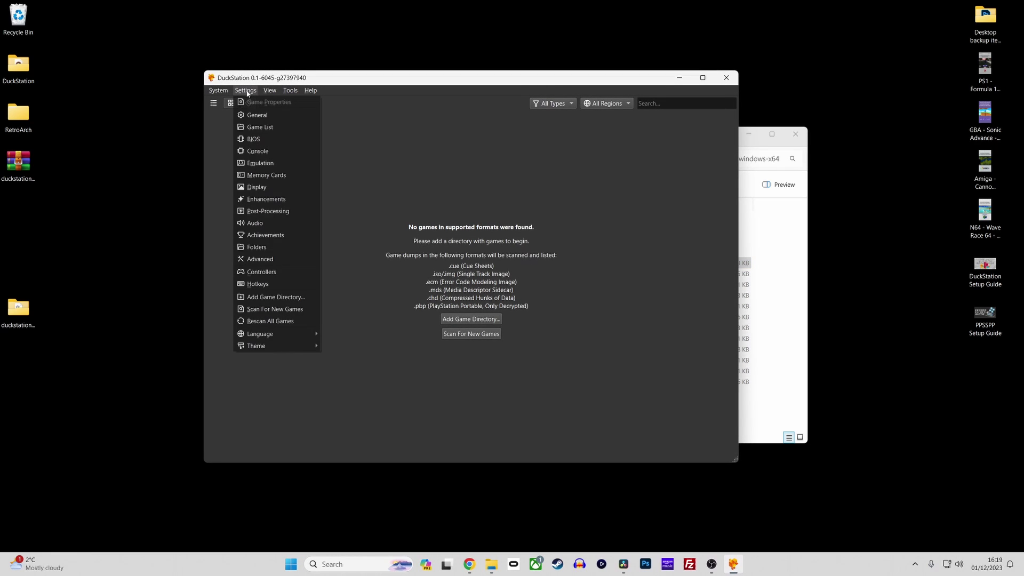
pyautogui.click(277, 138)
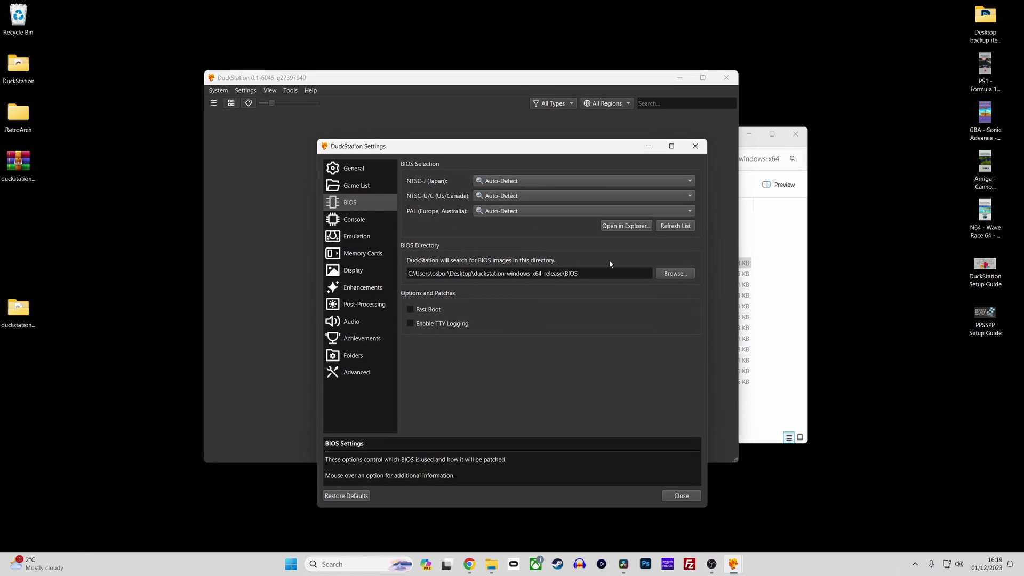
pyautogui.click(676, 273)
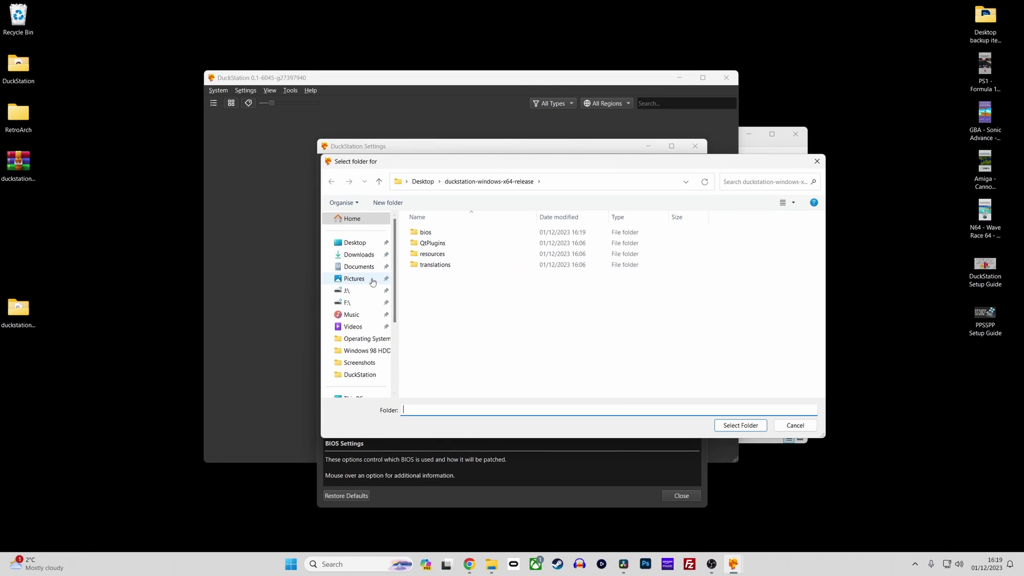
pyautogui.click(352, 242)
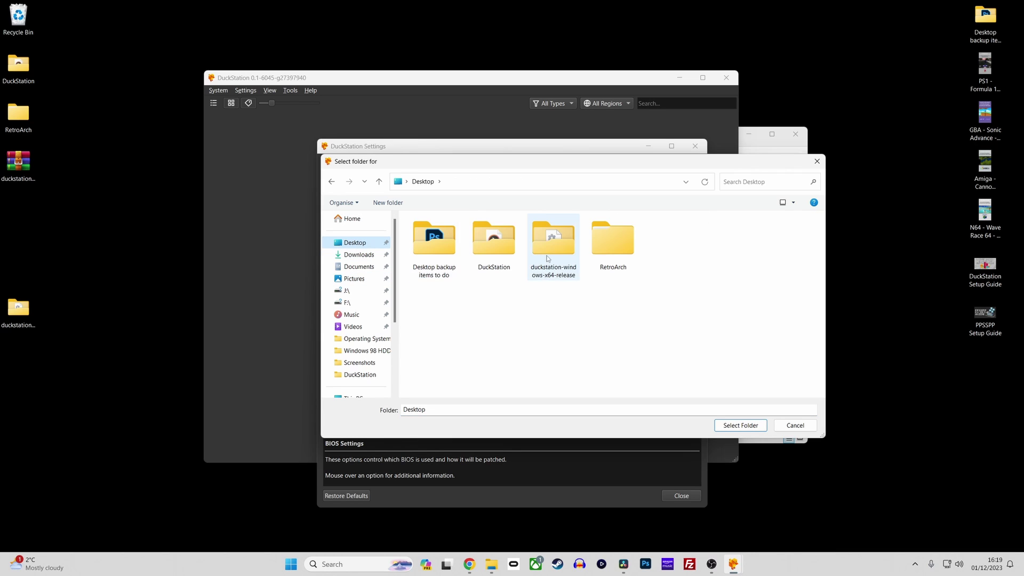
pyautogui.doubleClick(553, 239)
pyautogui.doubleClick(457, 235)
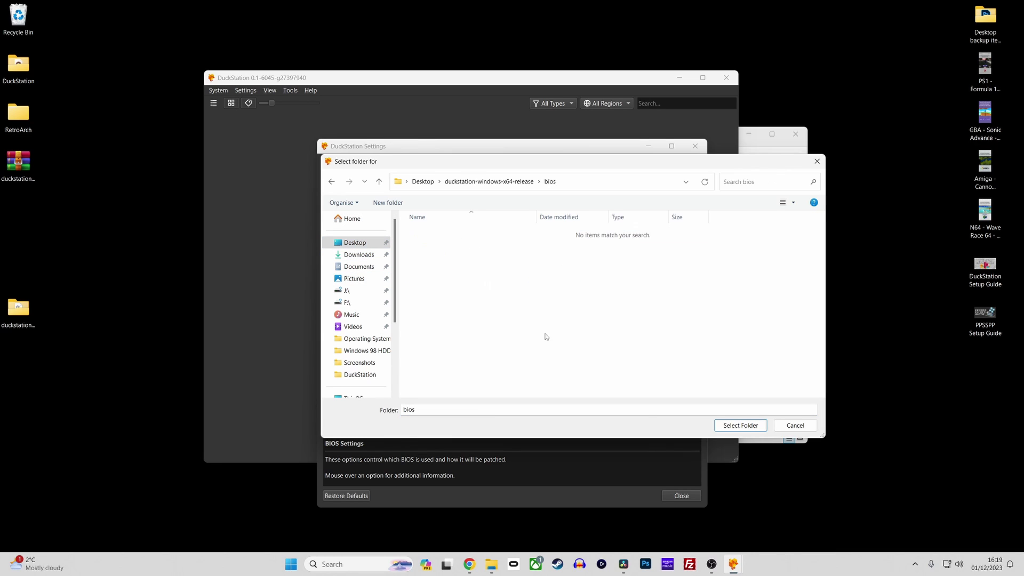
pyautogui.click(739, 425)
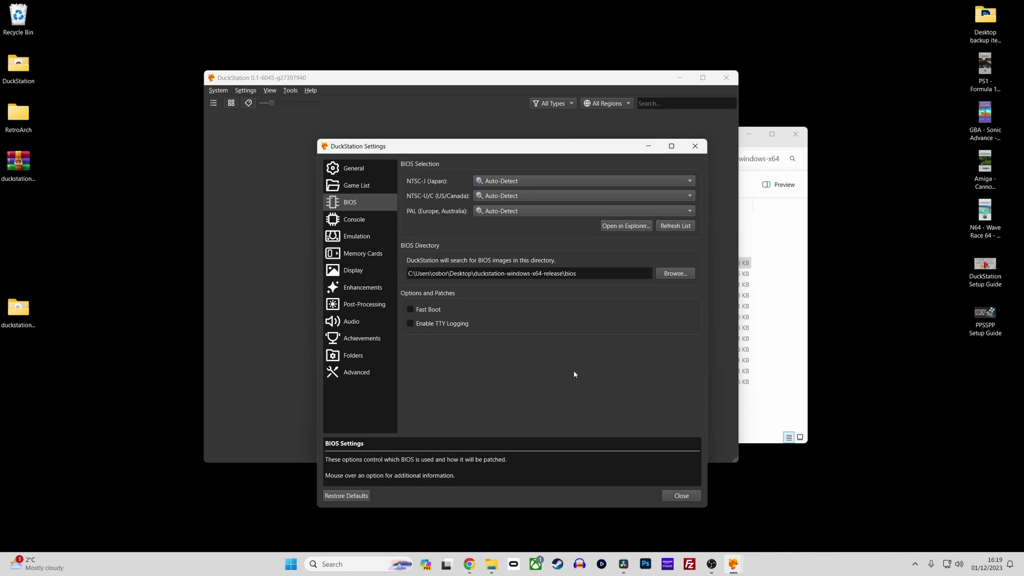
pyautogui.click(681, 496)
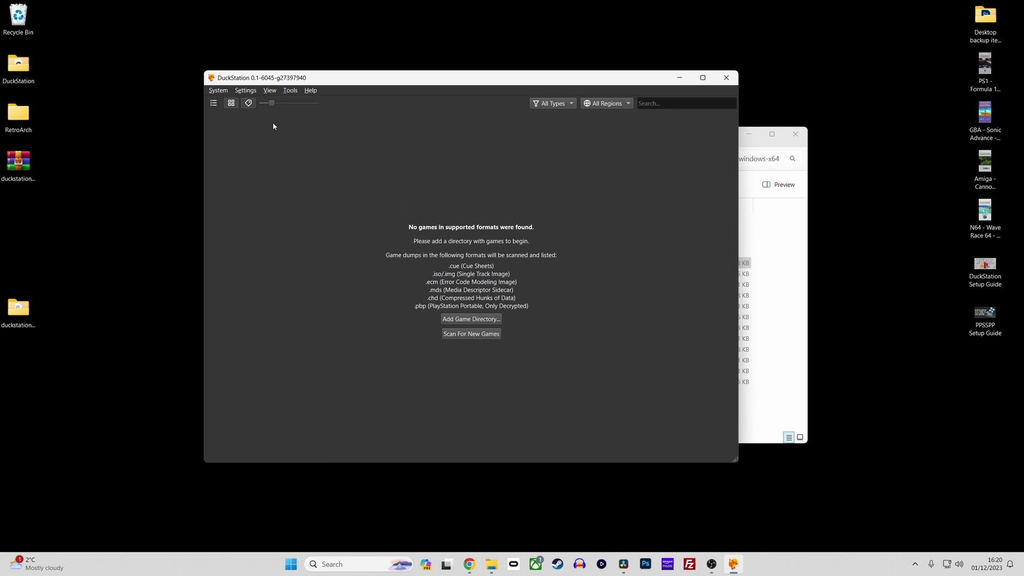
# Set Controller Port 1 to Analog Controller and map its bindings automatically to SDL-0 (Xbox One S Controller).
pyautogui.click(246, 90)
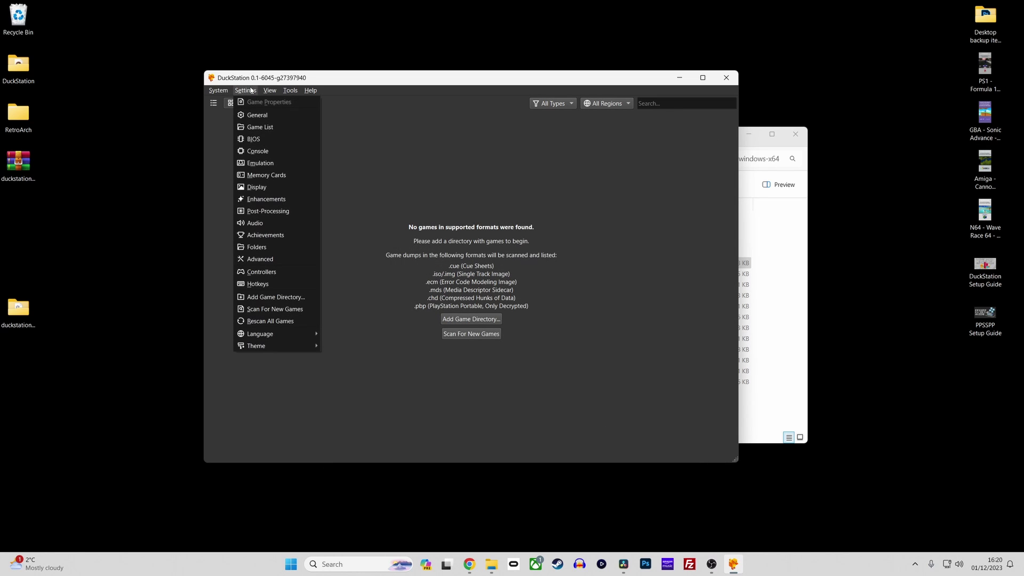
pyautogui.click(303, 272)
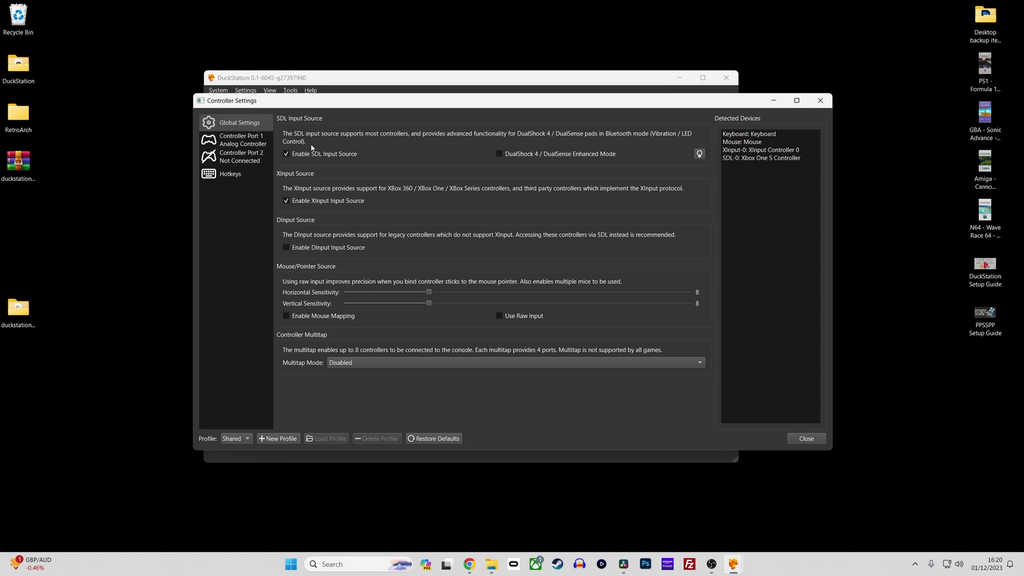
pyautogui.click(265, 144)
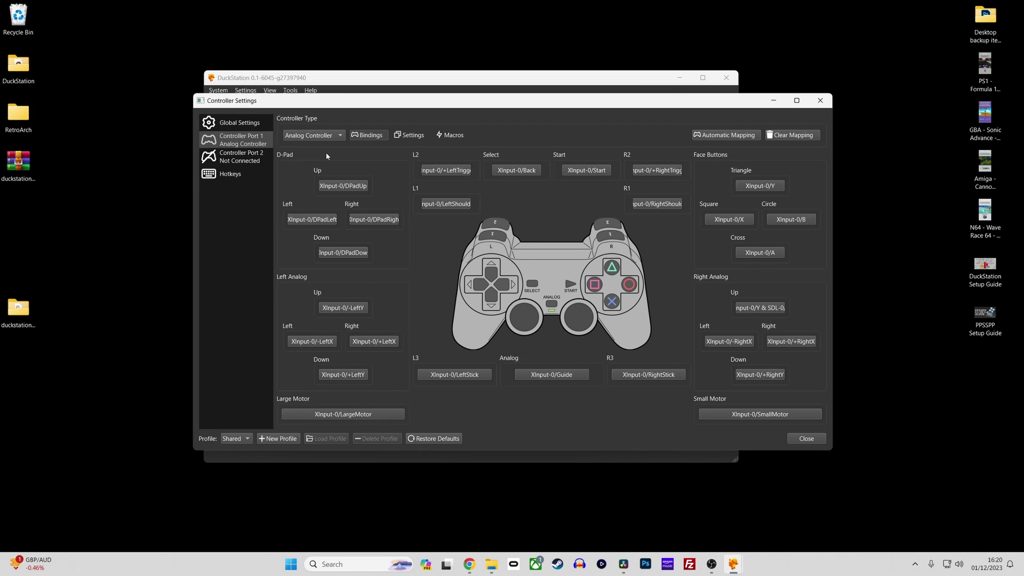
pyautogui.click(324, 138)
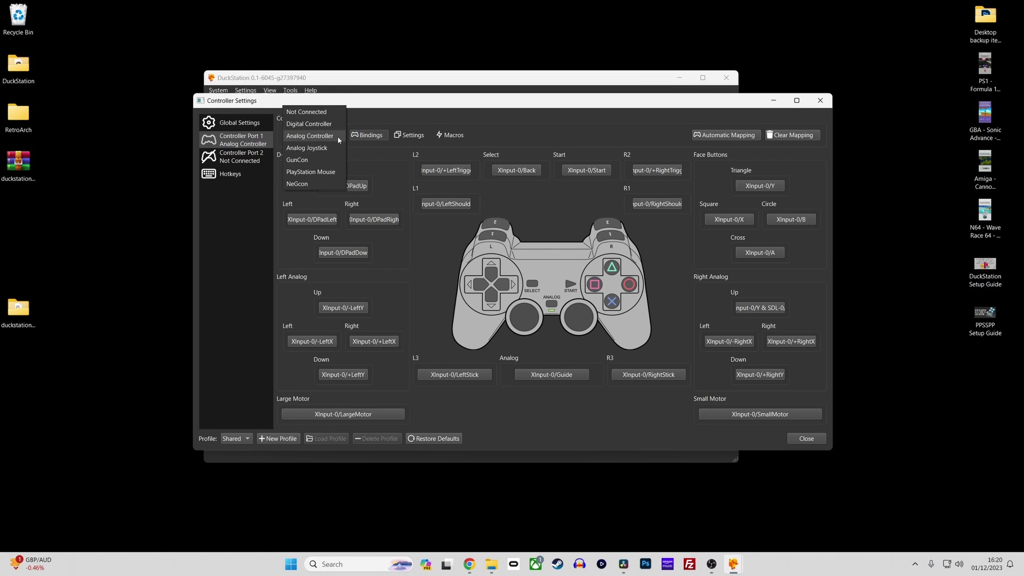
pyautogui.click(338, 138)
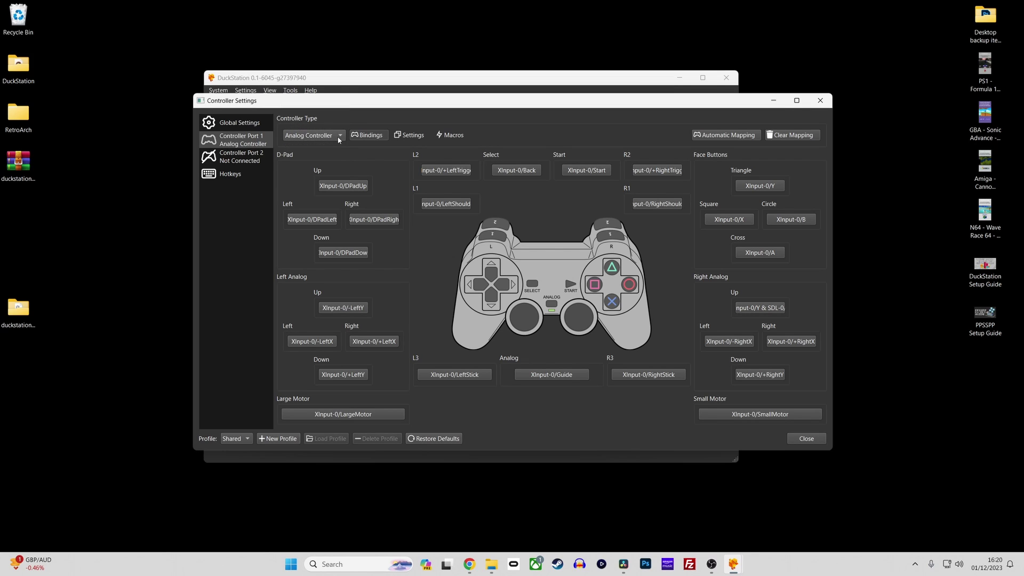
pyautogui.click(741, 138)
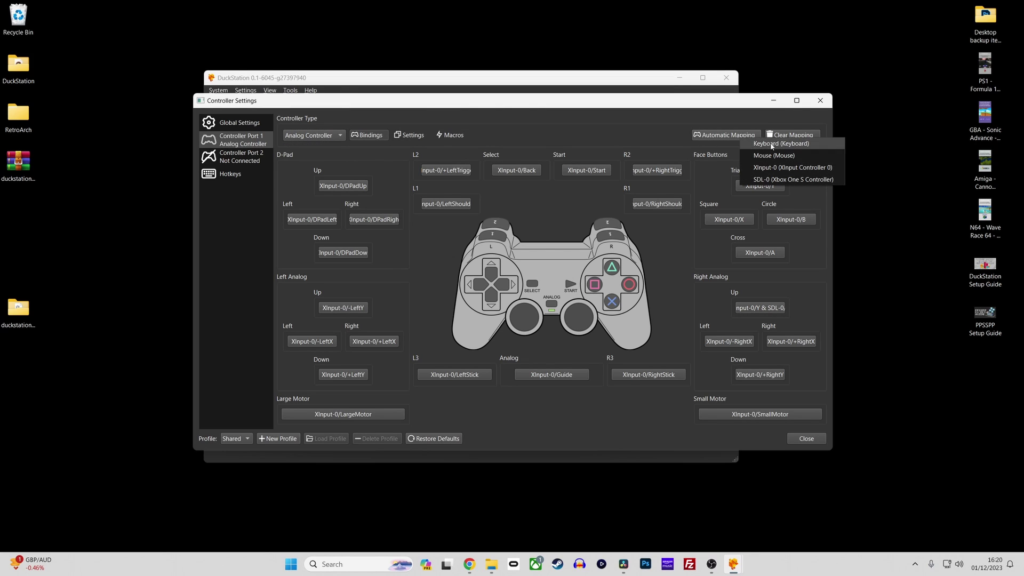
pyautogui.click(803, 180)
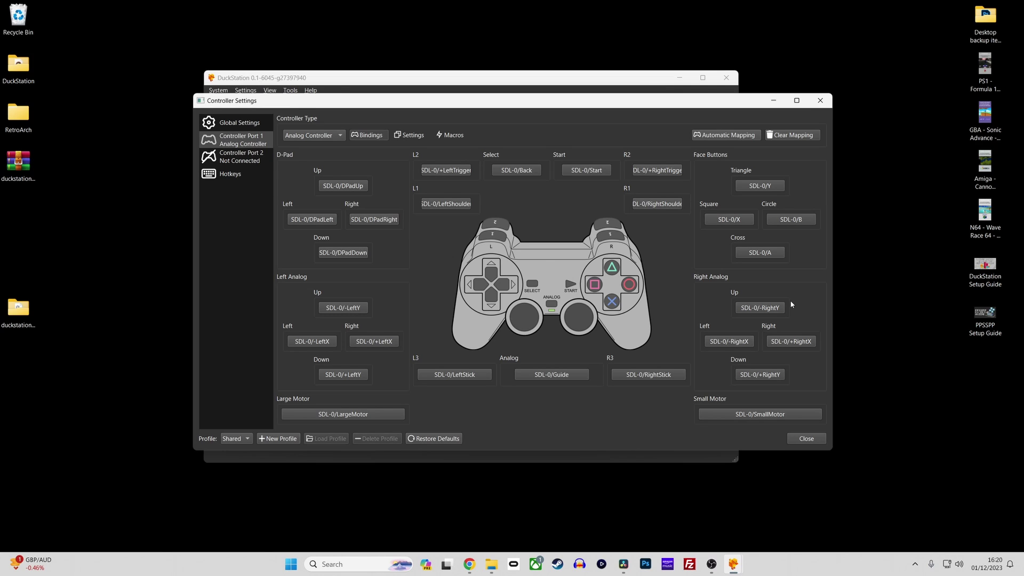
pyautogui.click(762, 309)
# Review the hotkey bindings from General through Save States and close the controller settings.
pyautogui.click(236, 175)
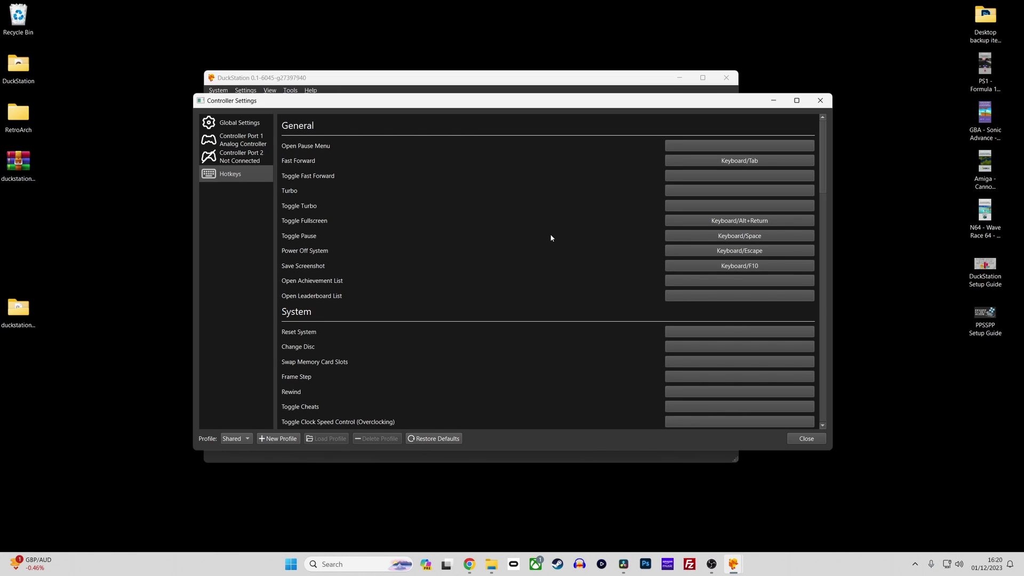
pyautogui.scroll(-8, 547, 245)
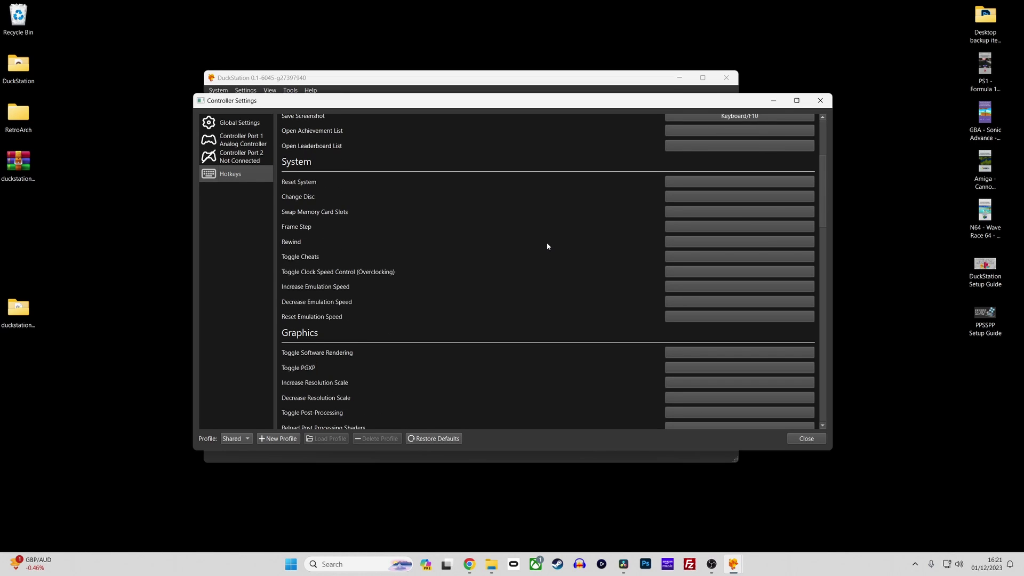
pyautogui.scroll(-4, 547, 246)
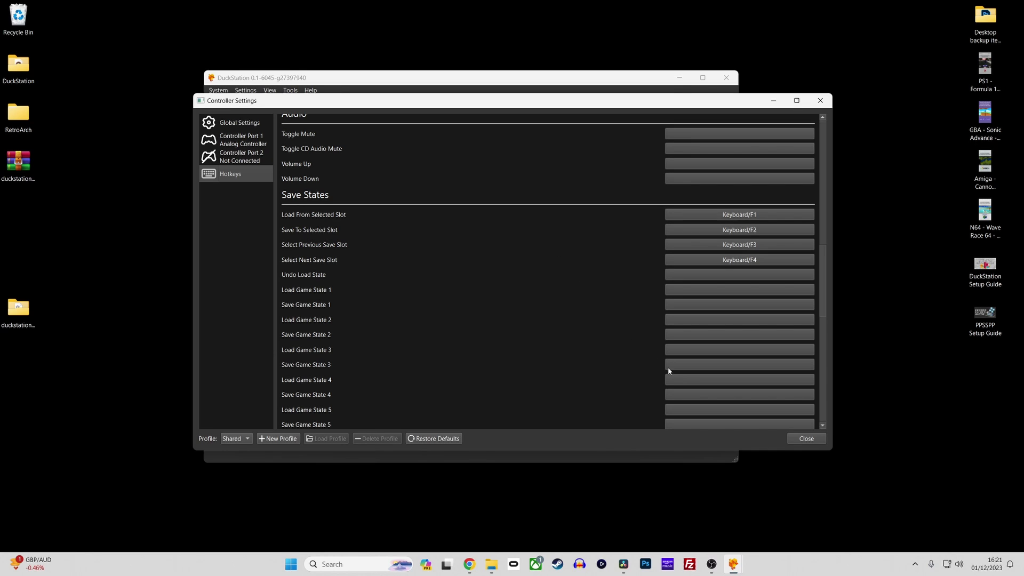
pyautogui.click(790, 440)
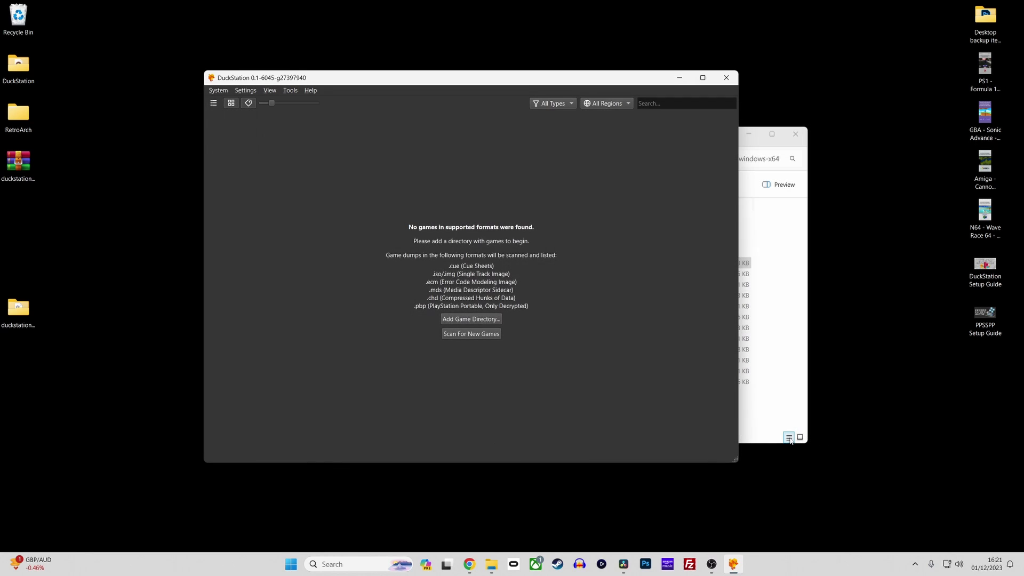
# Choose Hardware (D3D12) as the renderer in the display settings.
pyautogui.click(246, 90)
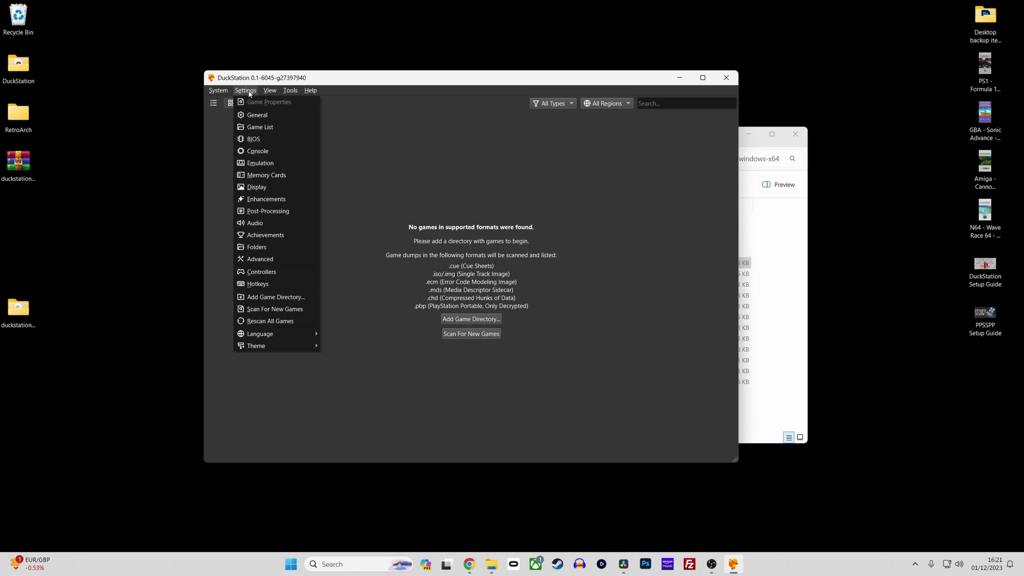
pyautogui.click(302, 187)
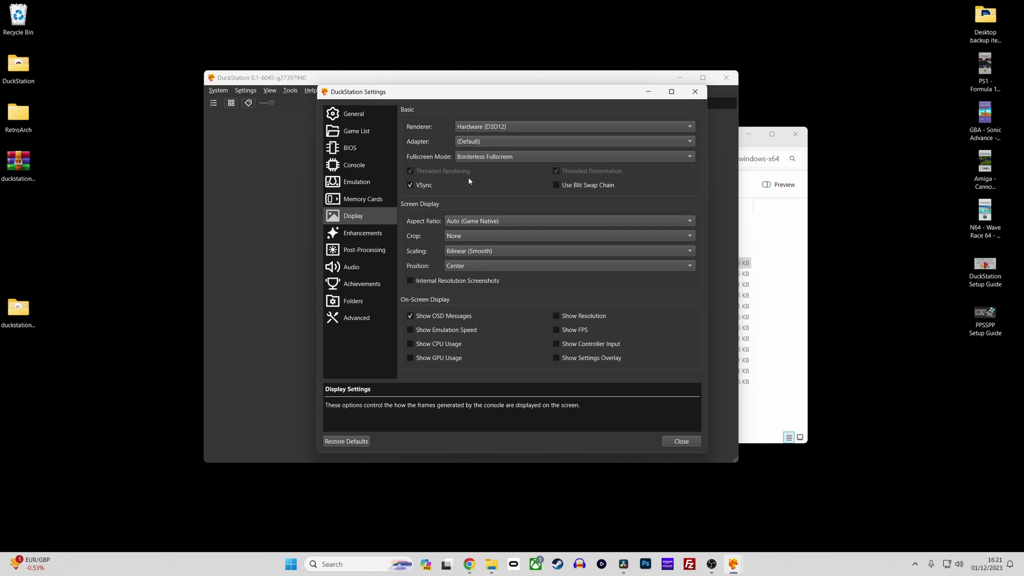
pyautogui.click(521, 127)
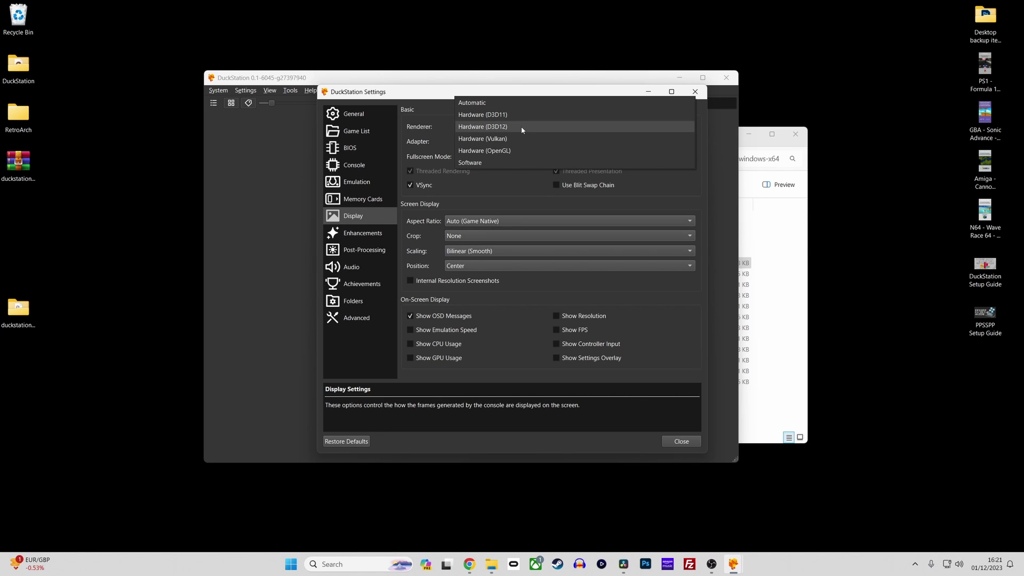
pyautogui.click(522, 128)
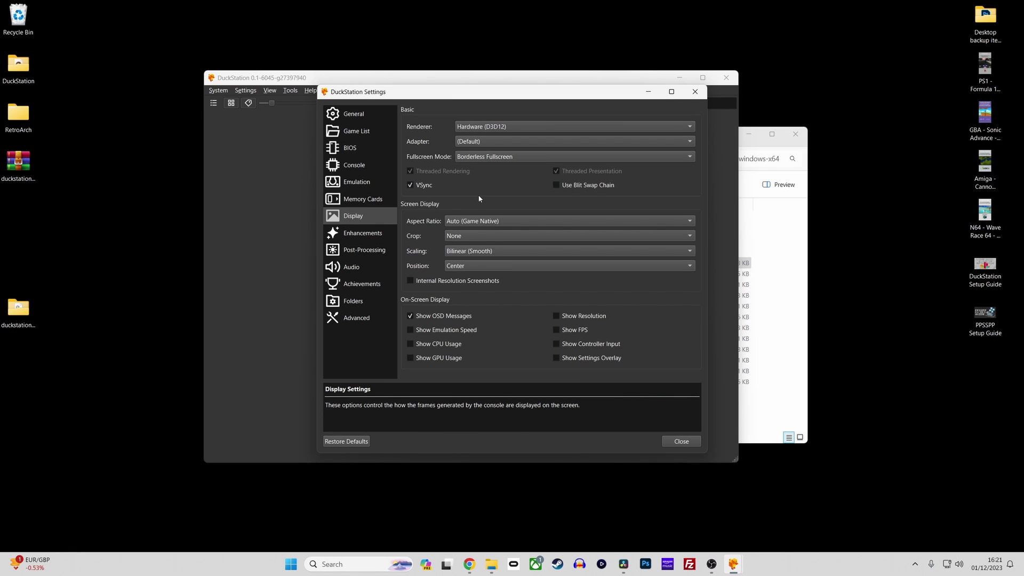
# Set the enhancements to an internal resolution scale of 5x (for 1080p) and texture filtering of xBR (Very Slow).
pyautogui.click(368, 237)
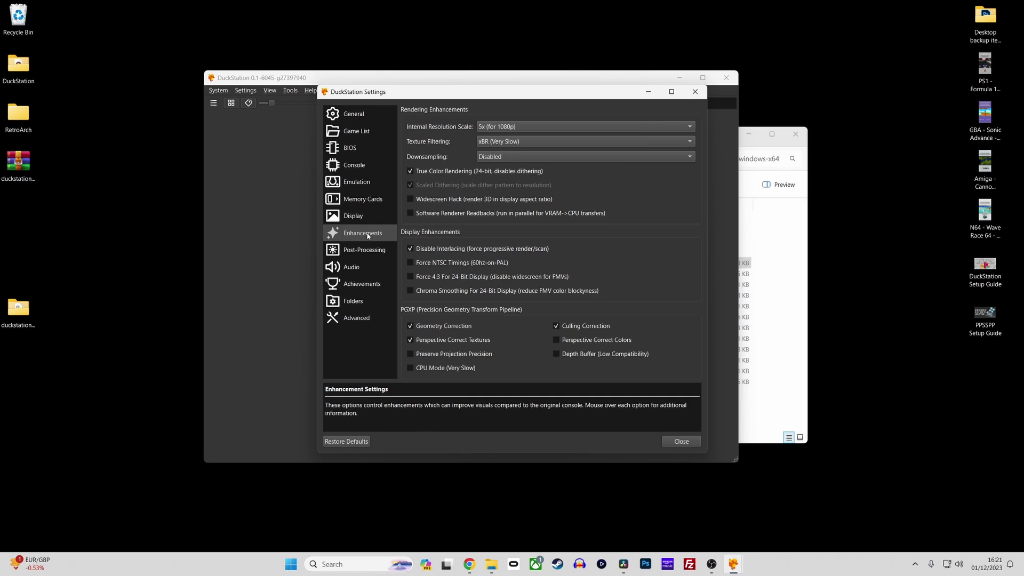
pyautogui.click(542, 125)
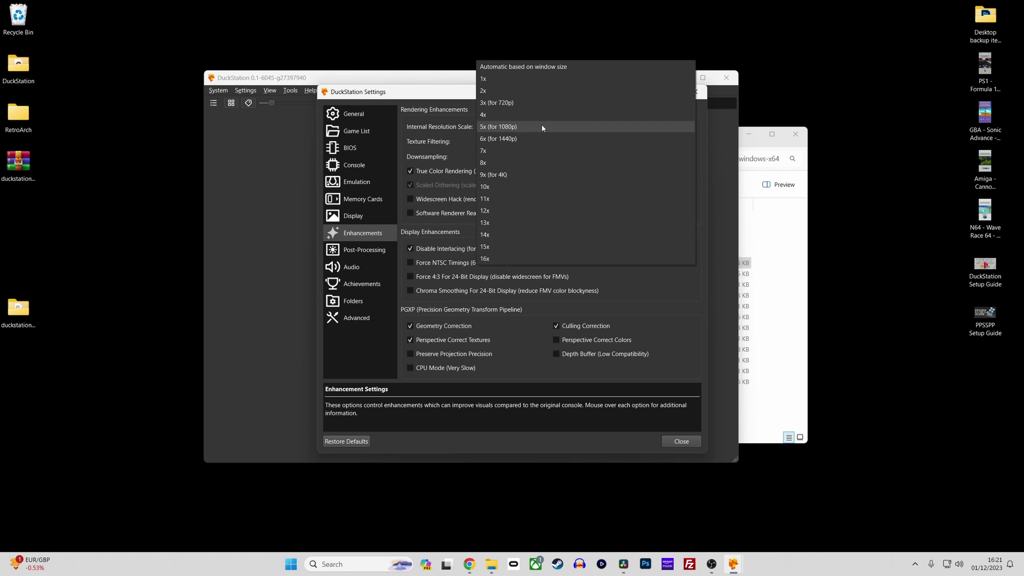
pyautogui.click(542, 127)
pyautogui.click(529, 142)
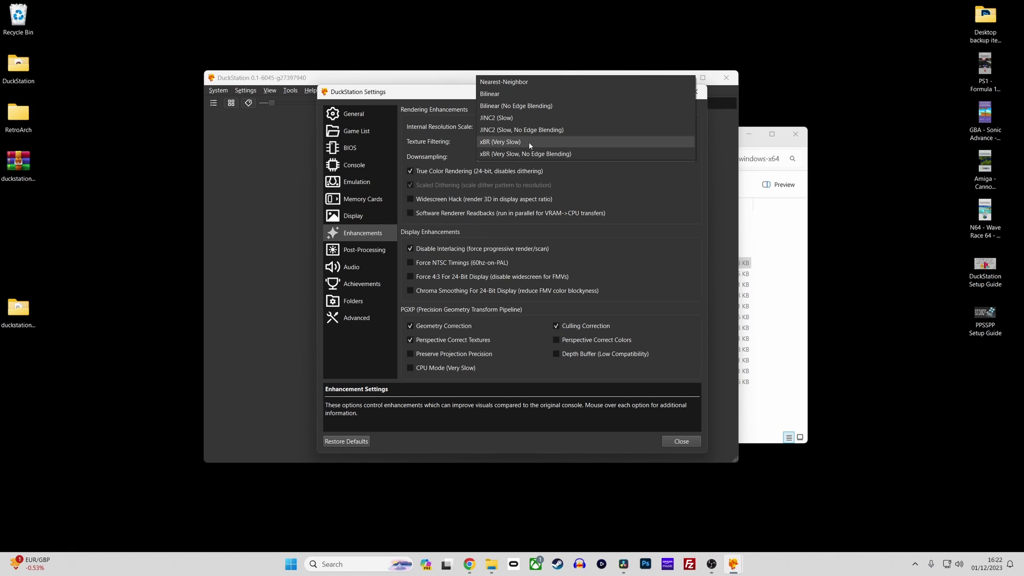
pyautogui.click(530, 143)
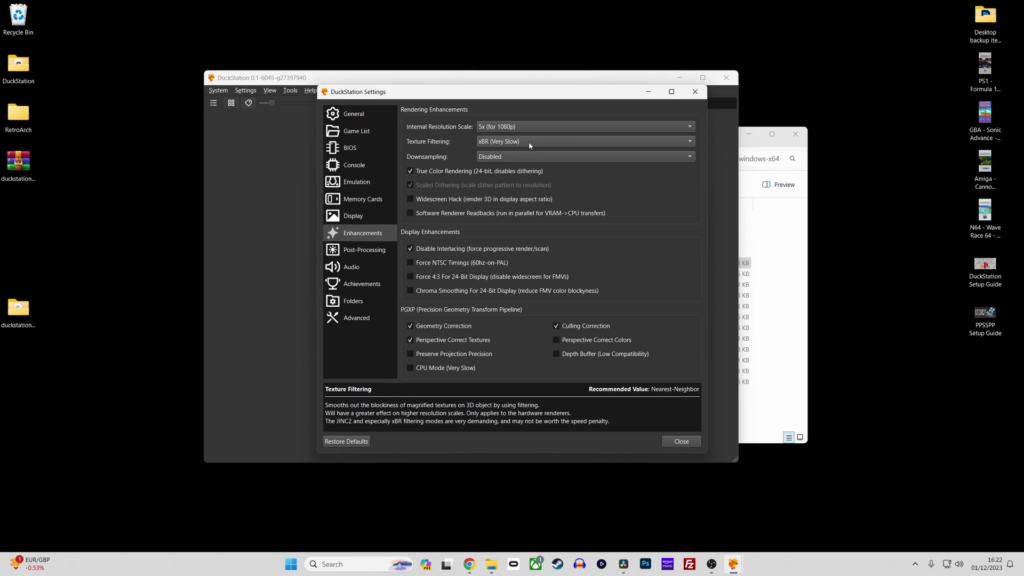
pyautogui.click(410, 327)
pyautogui.click(411, 327)
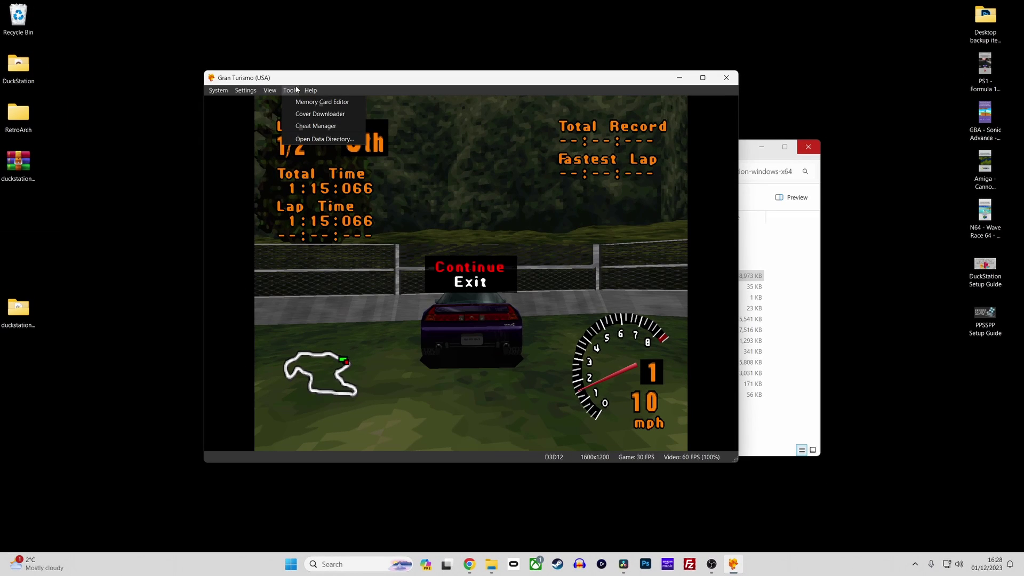
# Open the Cheat Manager for the running Gran Turismo (USA) game and agree to continue.
pyautogui.click(306, 126)
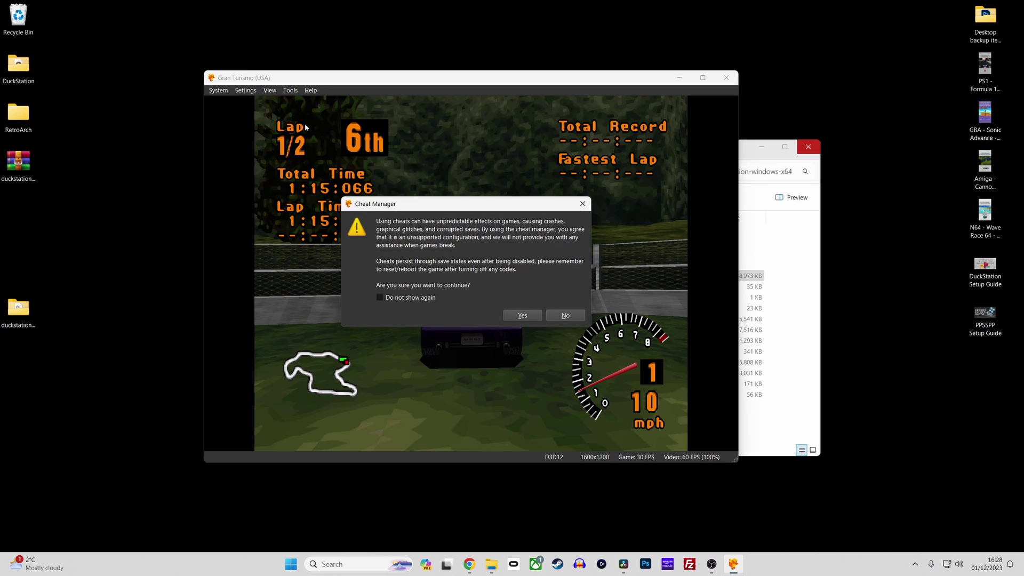
pyautogui.click(506, 316)
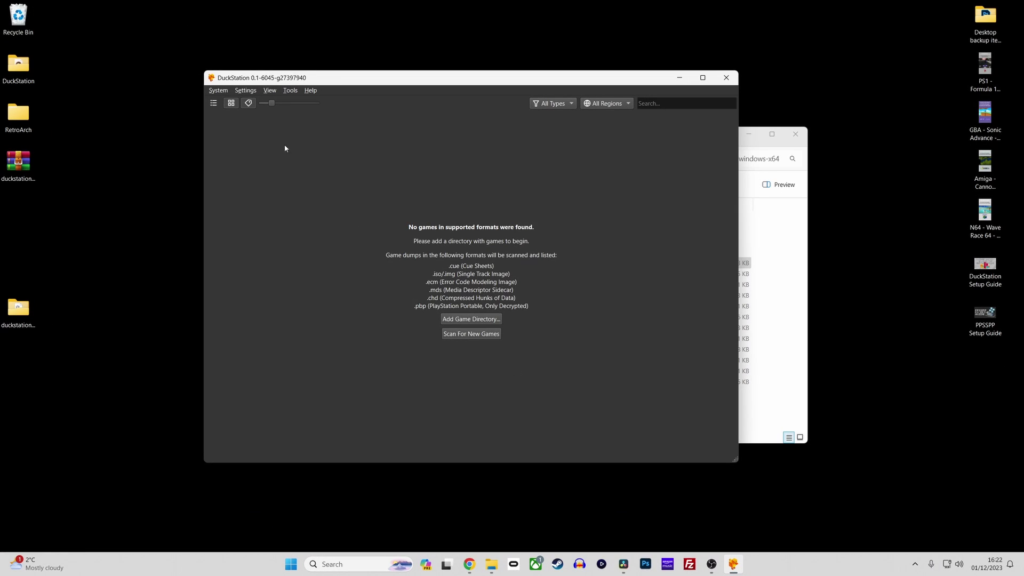
# Enable achievements in the emulator's achievement settings.
pyautogui.click(246, 91)
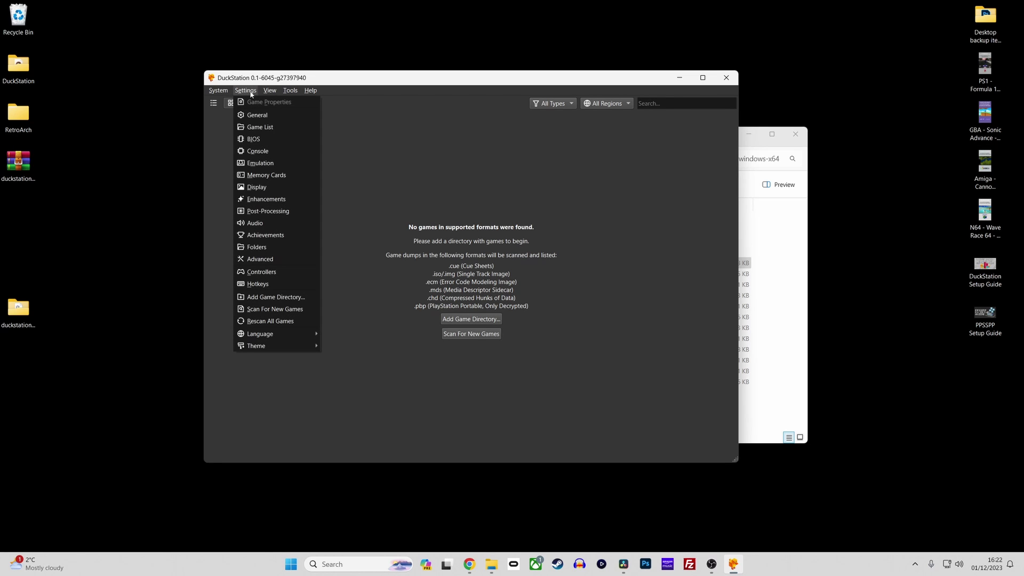
pyautogui.click(310, 237)
pyautogui.click(441, 127)
pyautogui.click(441, 128)
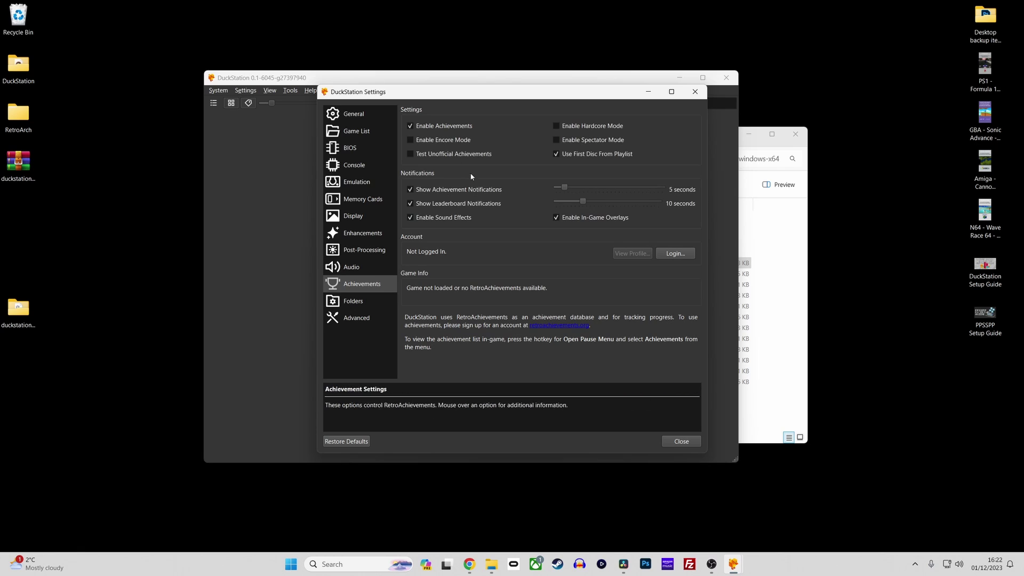
# View the RetroAchievements login form, cancel it without signing in and close the settings.
pyautogui.click(664, 255)
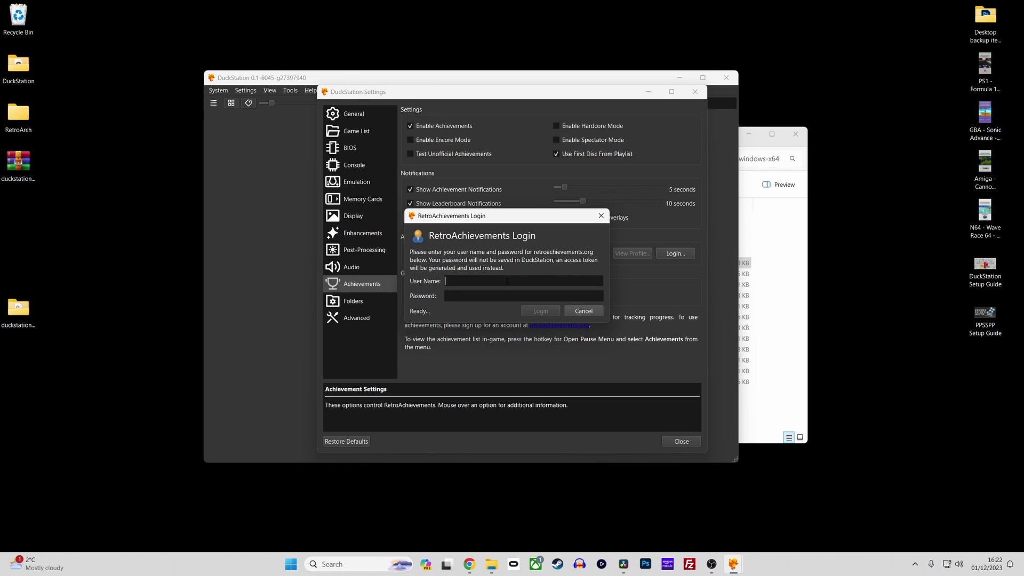
pyautogui.click(573, 311)
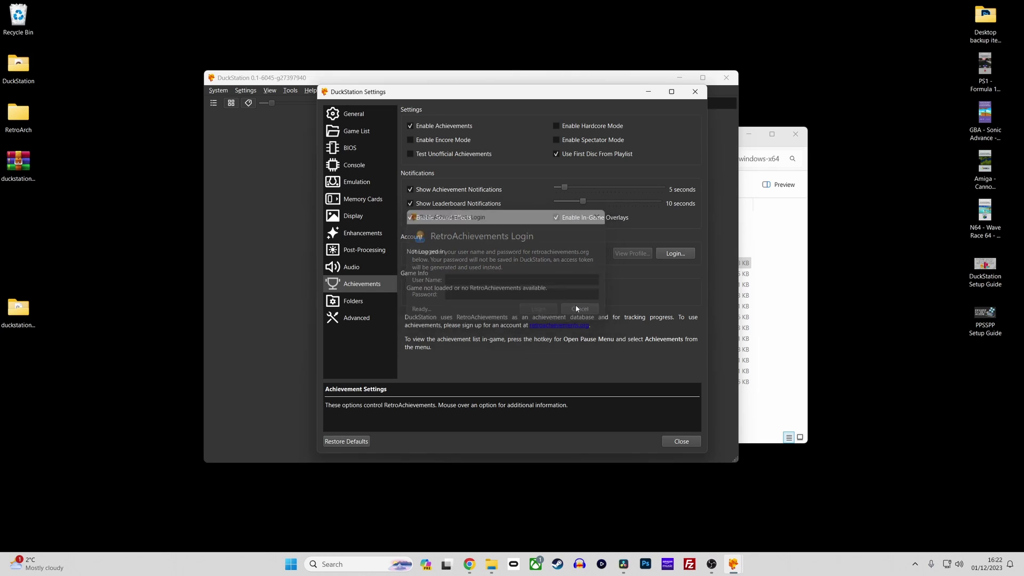
pyautogui.click(695, 93)
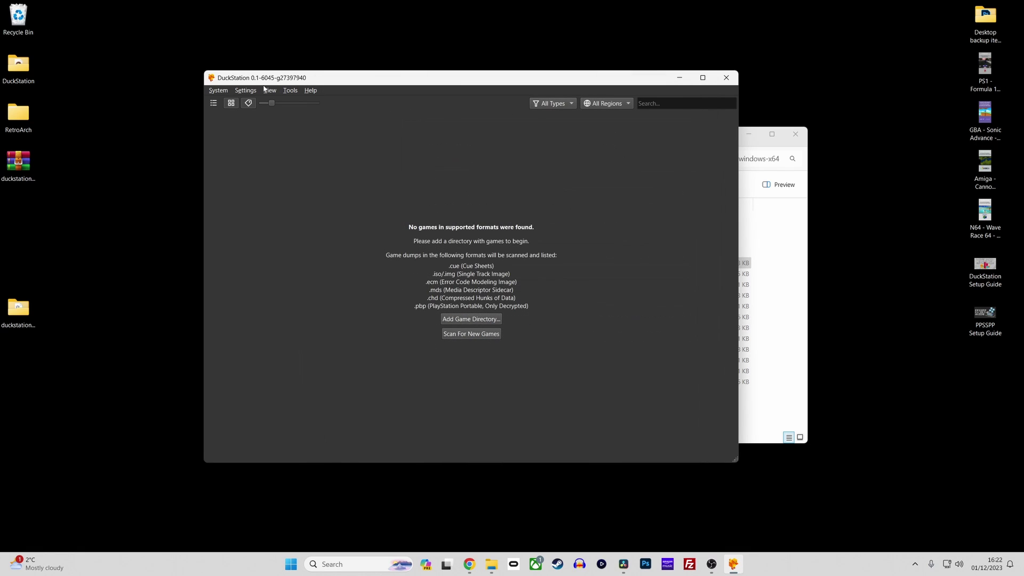
# Add H:\Emulation\Emulator ROMs\Sony PlayStation as a game search directory with recursive scanning and close the settings.
pyautogui.click(246, 91)
pyautogui.click(269, 127)
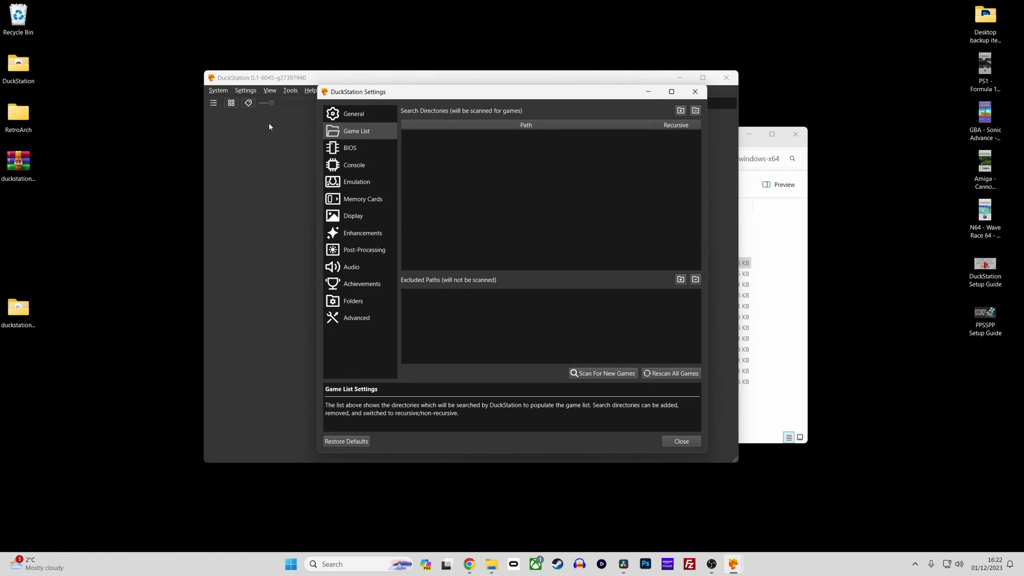
pyautogui.click(678, 112)
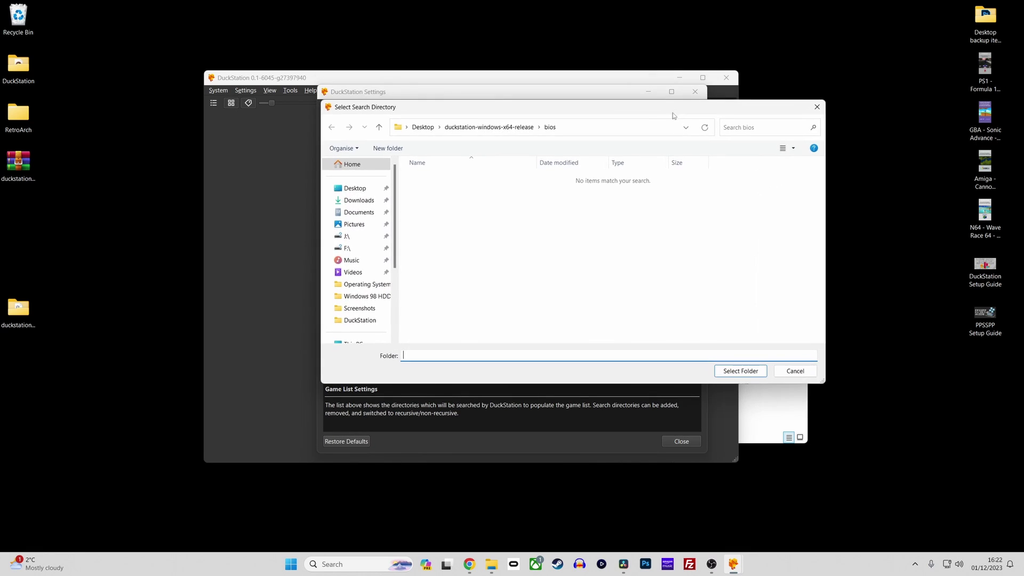
pyautogui.scroll(-3, 395, 279)
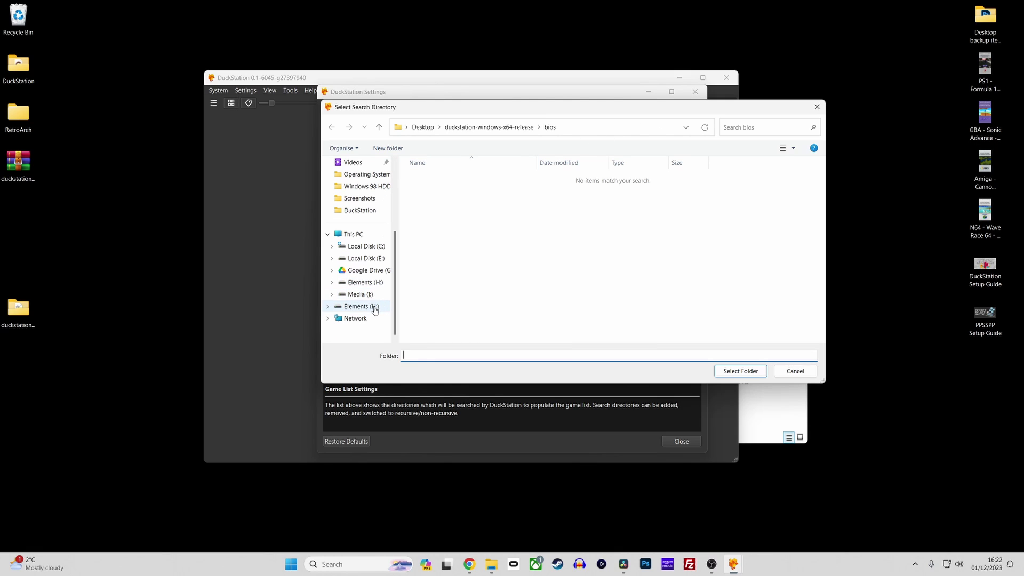
pyautogui.click(368, 307)
pyautogui.click(452, 193)
pyautogui.doubleClick(451, 193)
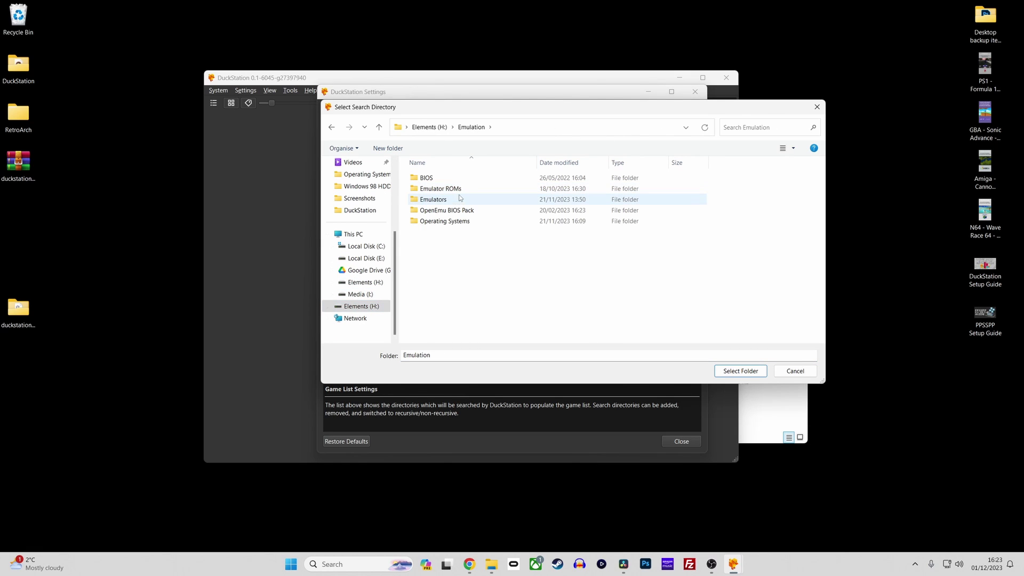
pyautogui.doubleClick(459, 191)
pyautogui.scroll(-10, 470, 235)
pyautogui.scroll(-2, 469, 238)
pyautogui.doubleClick(464, 296)
pyautogui.click(741, 371)
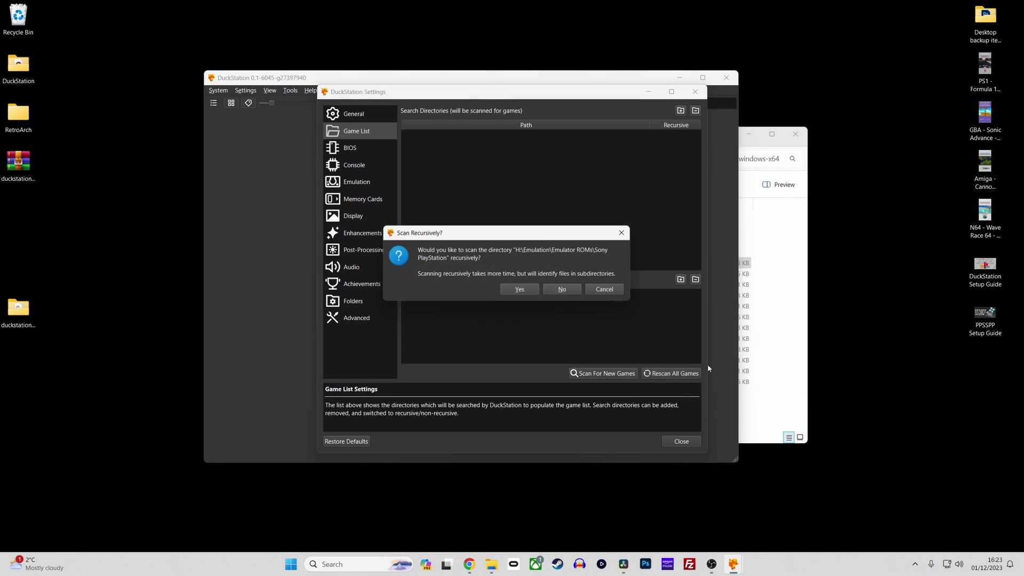
pyautogui.click(520, 290)
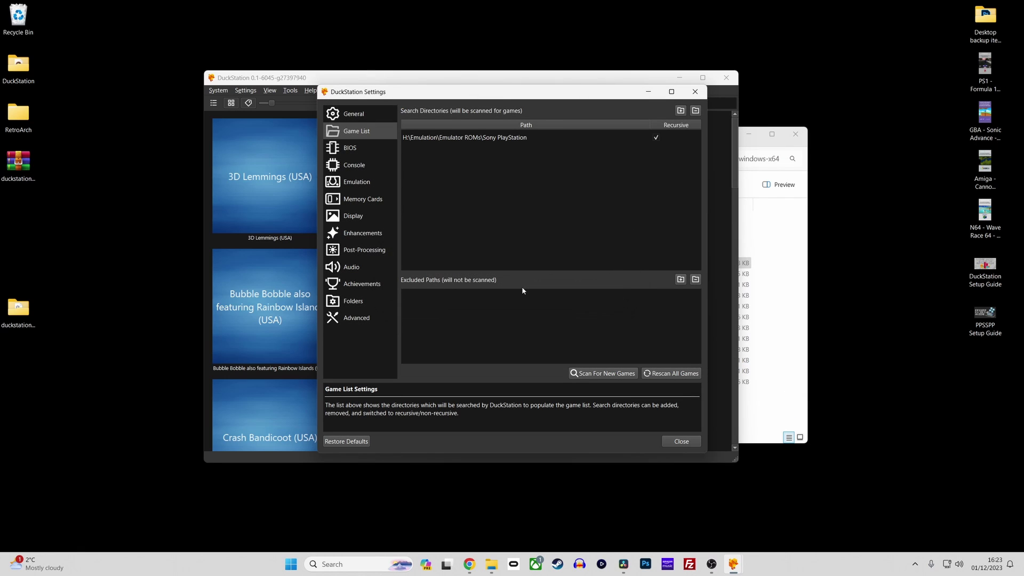
pyautogui.click(671, 443)
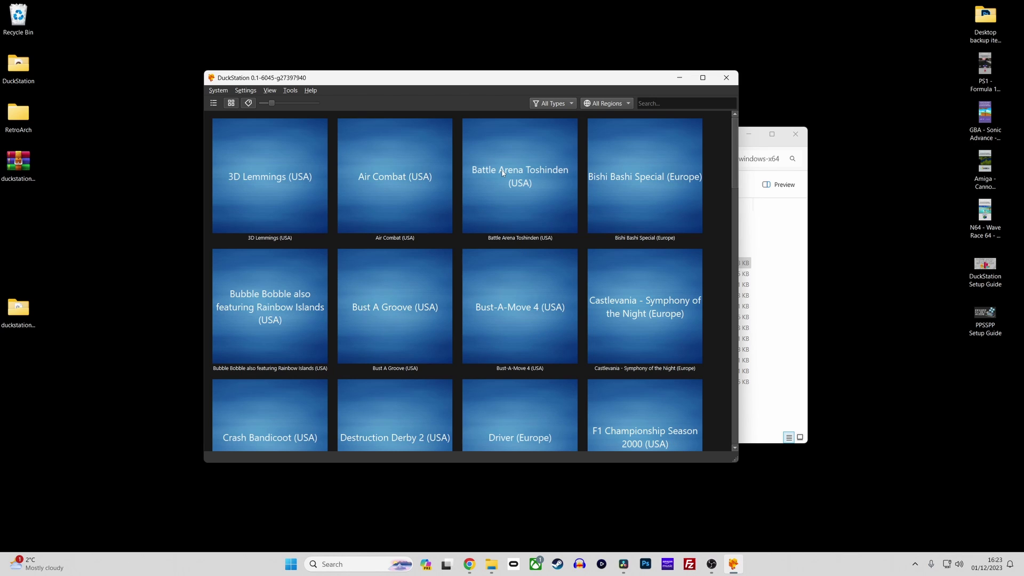
# Launch the first Gran Turismo (USA) entry in the game list with a fresh boot.
pyautogui.scroll(-5, 502, 175)
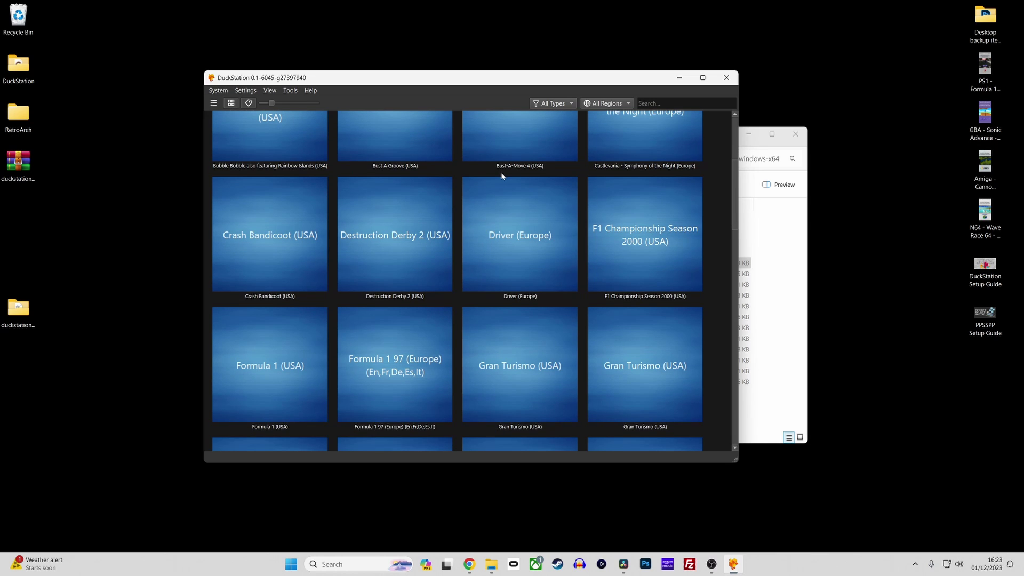
pyautogui.scroll(-2, 501, 176)
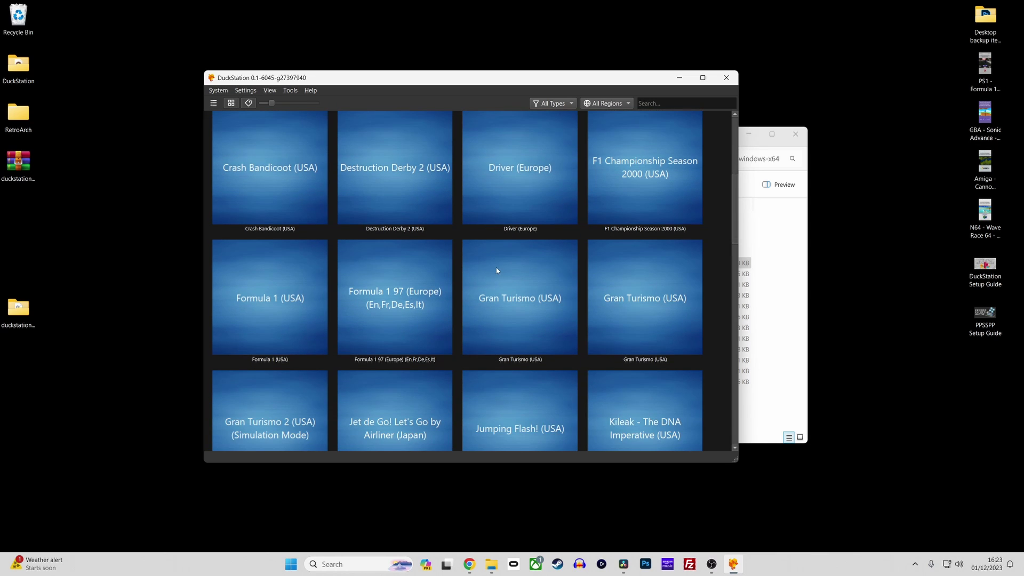
pyautogui.doubleClick(497, 271)
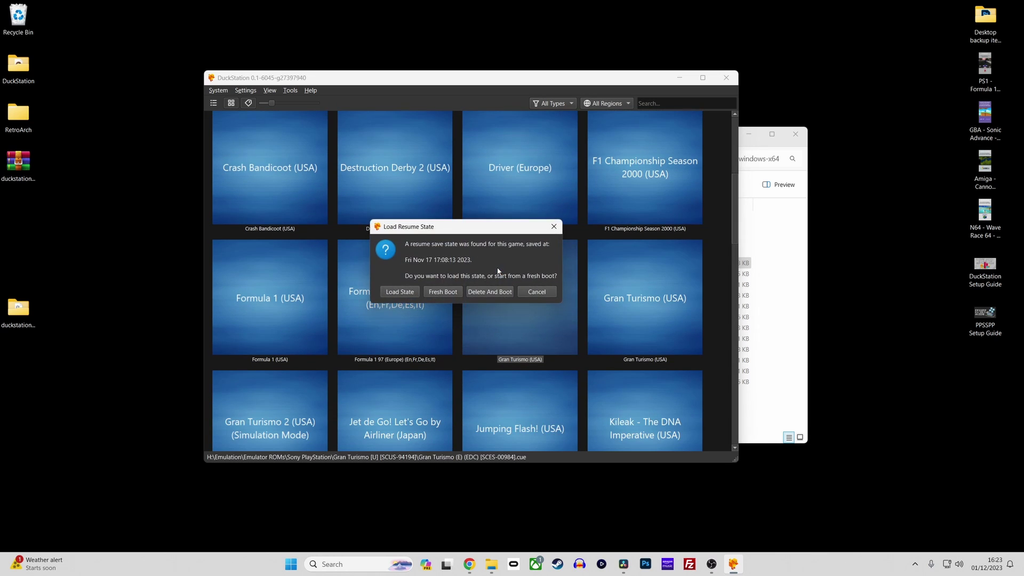
pyautogui.click(443, 292)
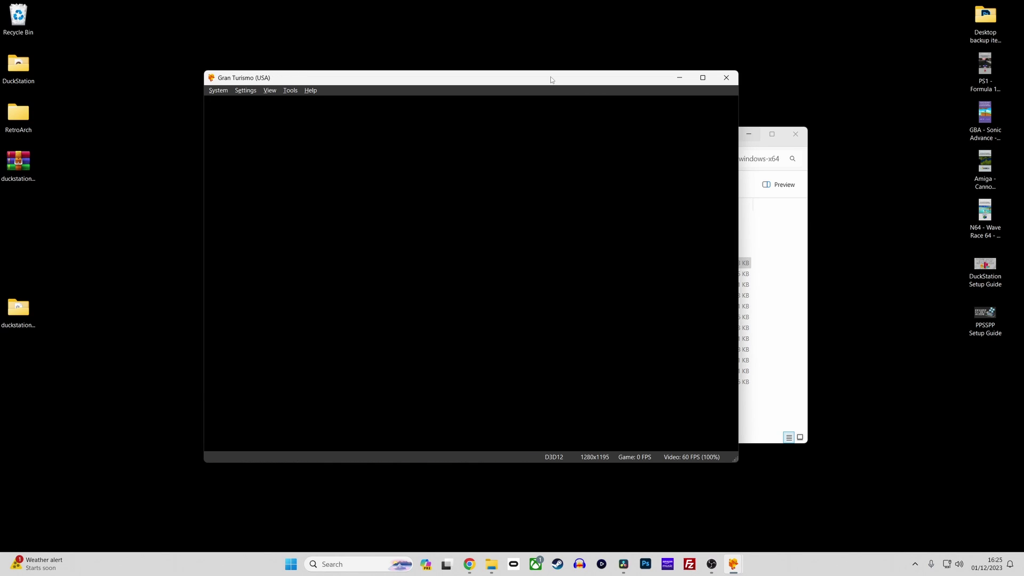